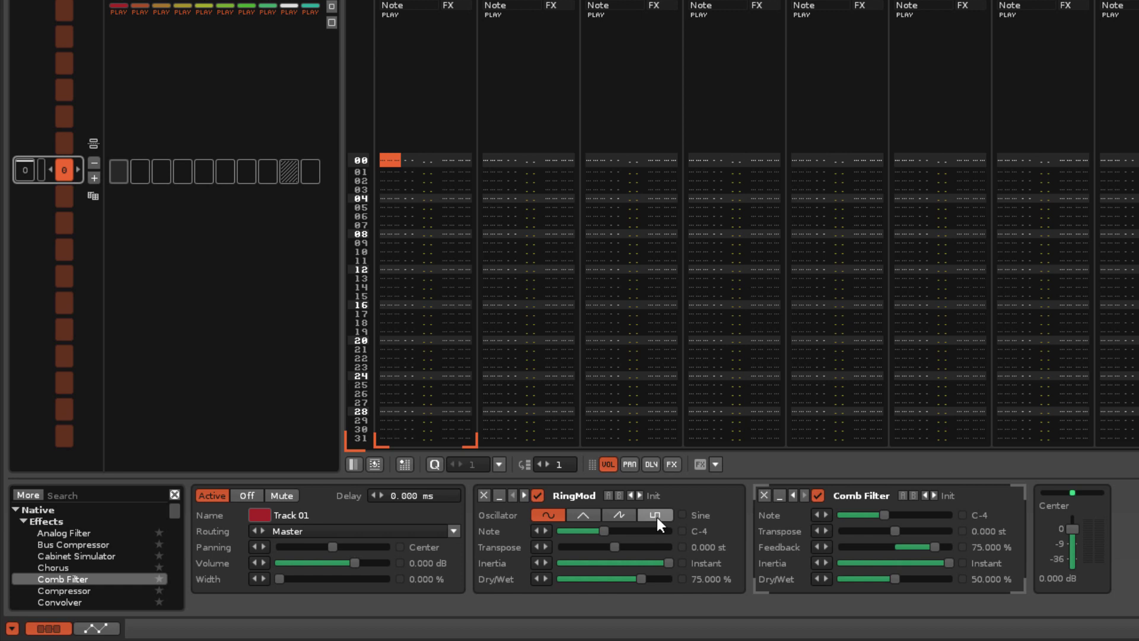
Bypass the Comb Filter, sweep the RingMod note up near G#7 and choose the square oscillator.
{"action": "left_click_drag", "start_coordinate": [605, 531], "coordinate": [562, 529]}
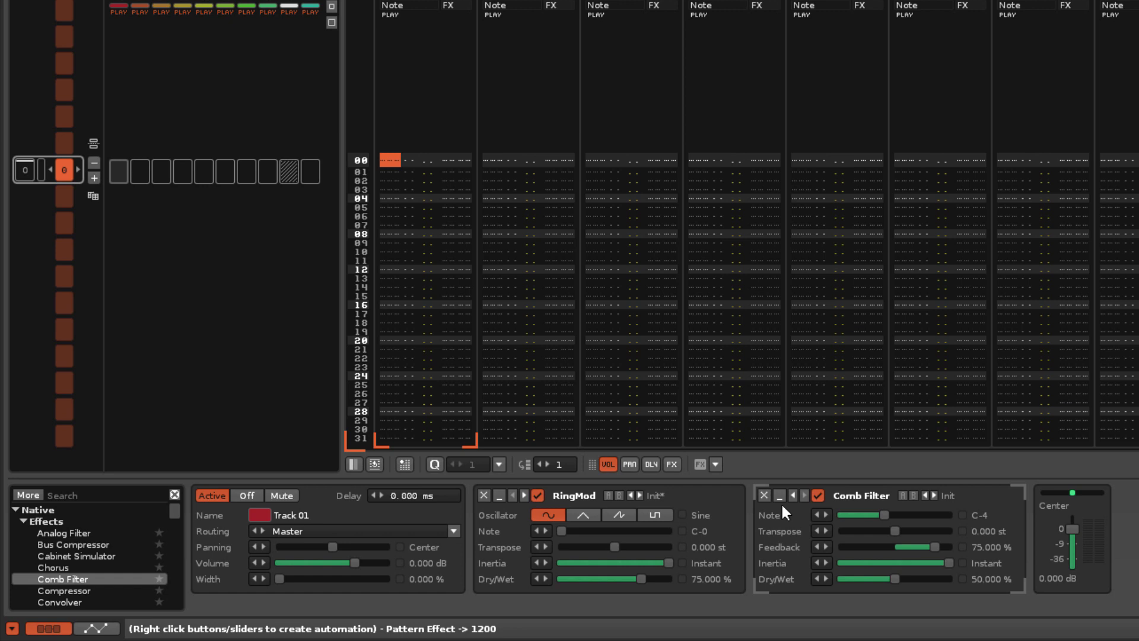
{"action": "left_click", "coordinate": [816, 493]}
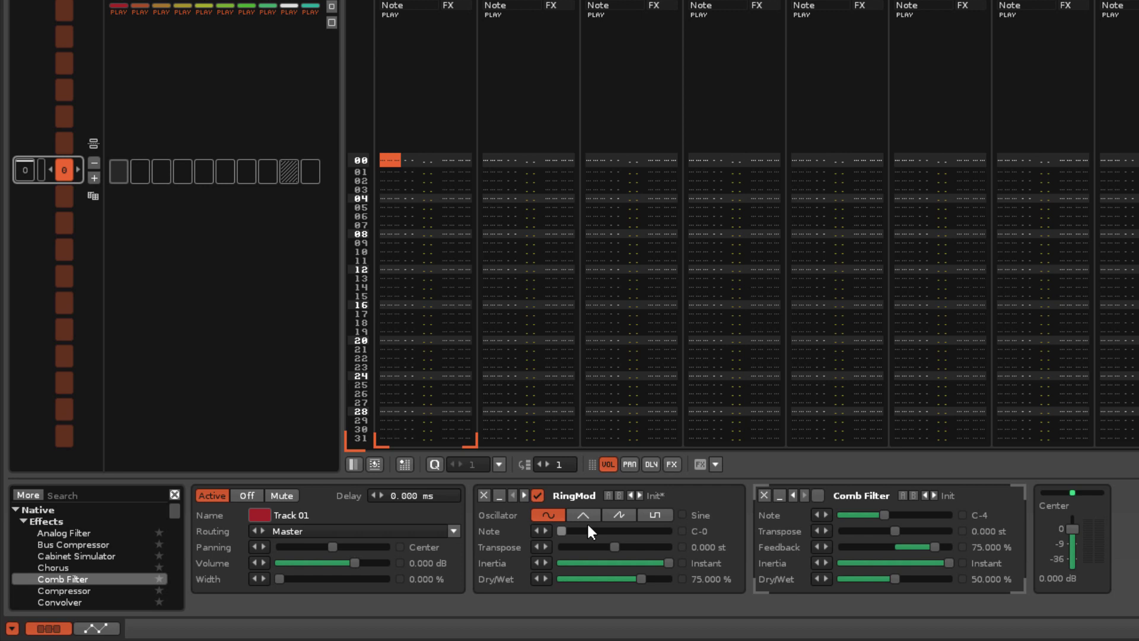
{"action": "left_click_drag", "start_coordinate": [569, 526], "coordinate": [648, 530]}
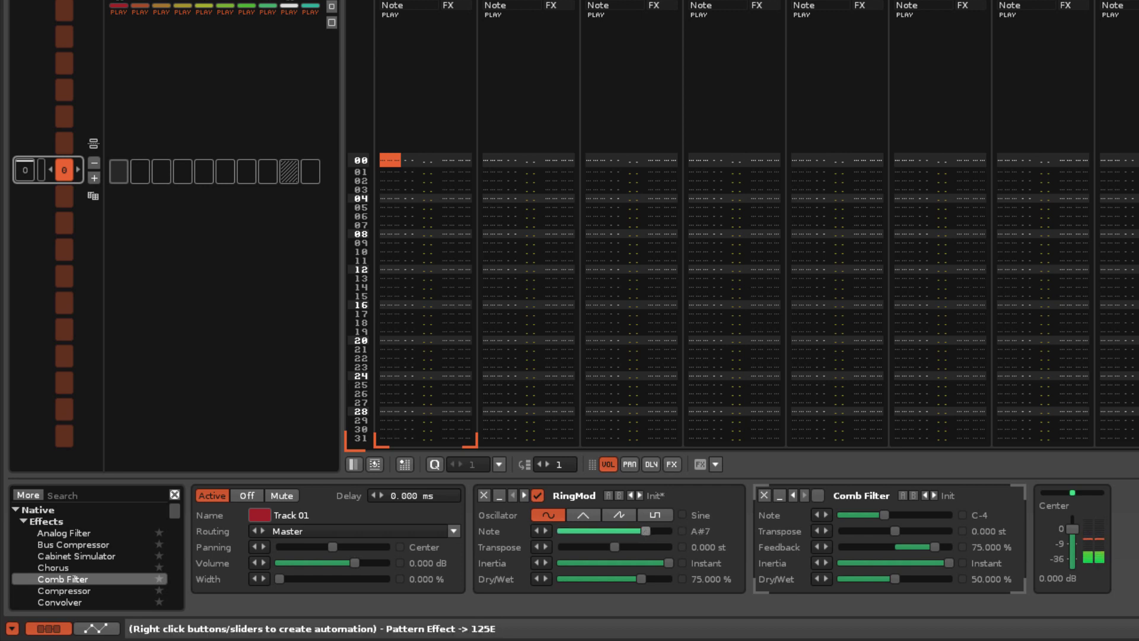
{"action": "mouse_move", "coordinate": [645, 529]}
{"action": "left_mouse_down"}
{"action": "mouse_move", "coordinate": [651, 516]}
{"action": "mouse_move", "coordinate": [643, 531]}
{"action": "mouse_move", "coordinate": [625, 530]}
{"action": "mouse_move", "coordinate": [668, 530]}
{"action": "mouse_move", "coordinate": [606, 530]}
{"action": "mouse_move", "coordinate": [665, 530]}
{"action": "mouse_move", "coordinate": [628, 531]}
{"action": "mouse_move", "coordinate": [658, 531]}
{"action": "mouse_move", "coordinate": [629, 531]}
{"action": "mouse_move", "coordinate": [645, 530]}
{"action": "left_mouse_up"}
{"action": "left_click", "coordinate": [649, 515]}
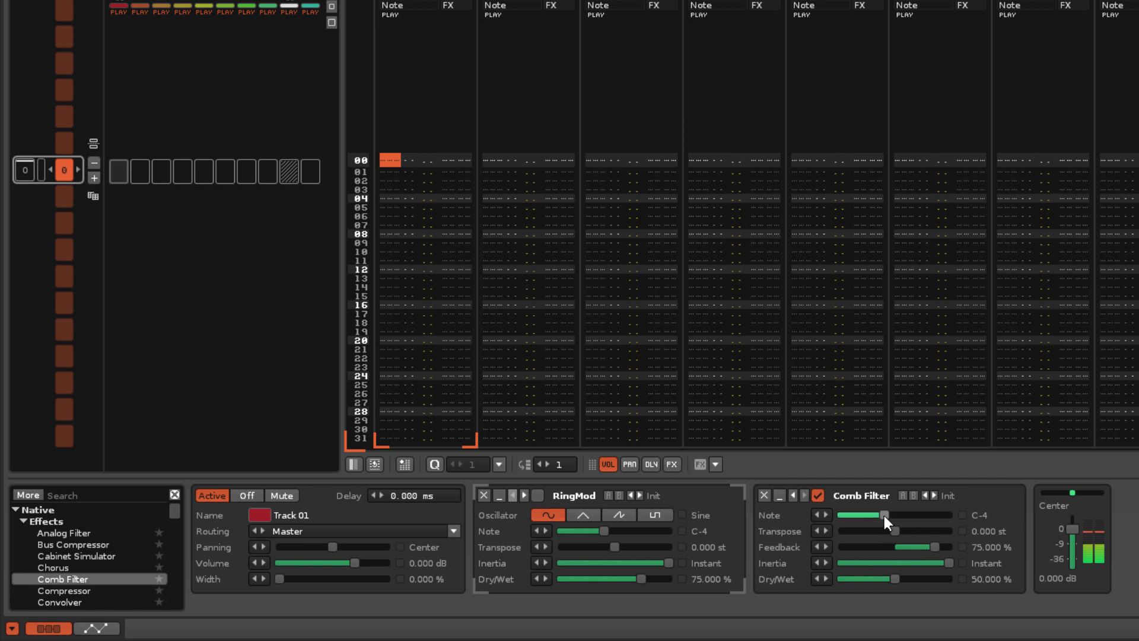
Raise the Comb Filter note to C-3 and sweep its feedback amount toward 95%.
{"action": "mouse_move", "coordinate": [884, 515]}
{"action": "left_mouse_down"}
{"action": "mouse_move", "coordinate": [926, 515]}
{"action": "mouse_move", "coordinate": [868, 516]}
{"action": "left_mouse_up"}
{"action": "mouse_move", "coordinate": [930, 543]}
{"action": "left_mouse_down"}
{"action": "mouse_move", "coordinate": [949, 546]}
{"action": "mouse_move", "coordinate": [936, 547]}
{"action": "left_mouse_up"}
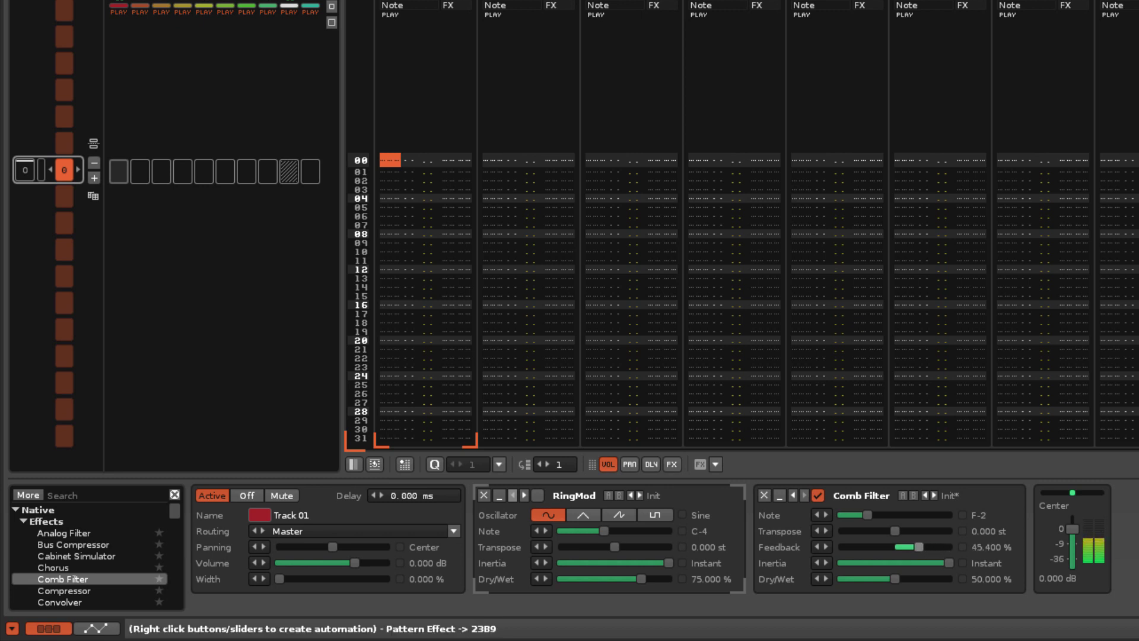
{"action": "left_click_drag", "start_coordinate": [937, 547], "coordinate": [944, 548]}
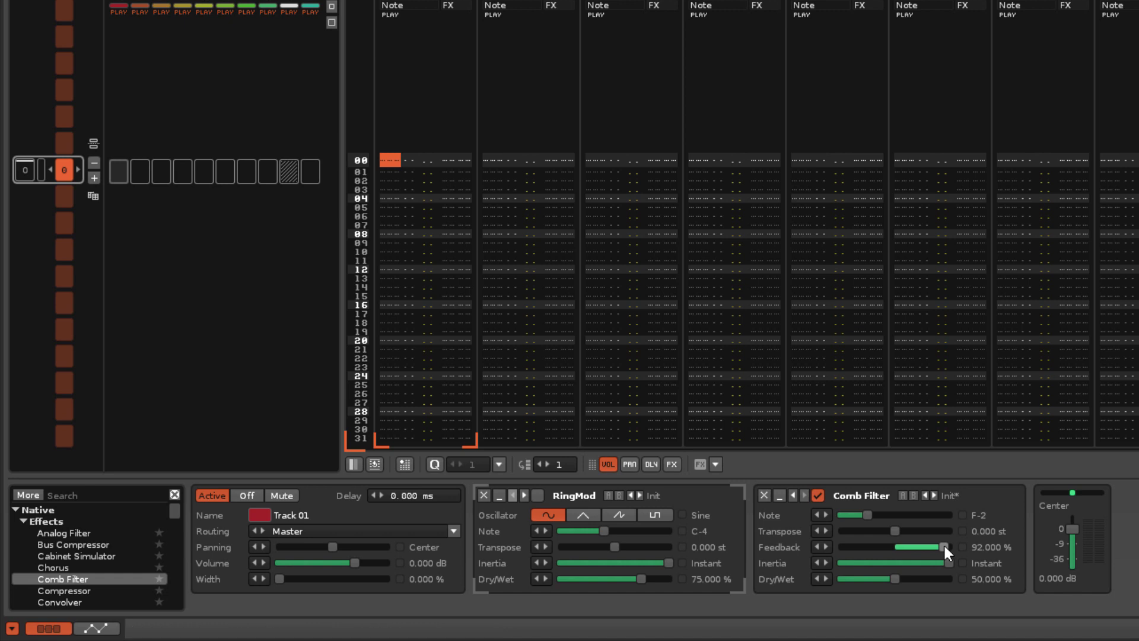
{"action": "left_click_drag", "start_coordinate": [943, 546], "coordinate": [843, 548]}
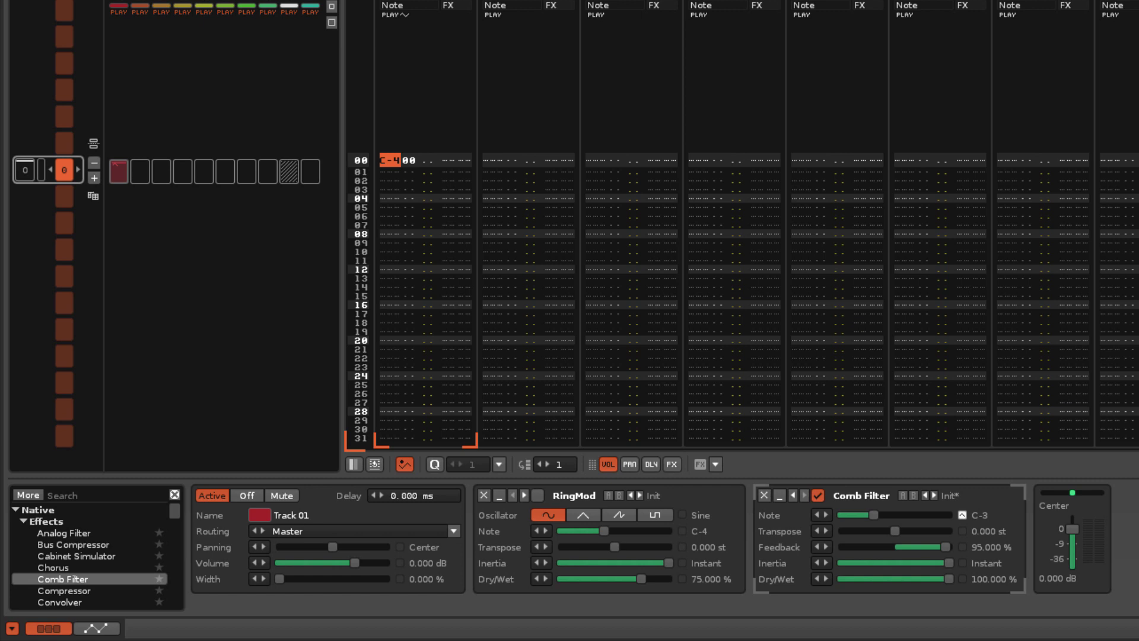
{"action": "key", "text": "space"}
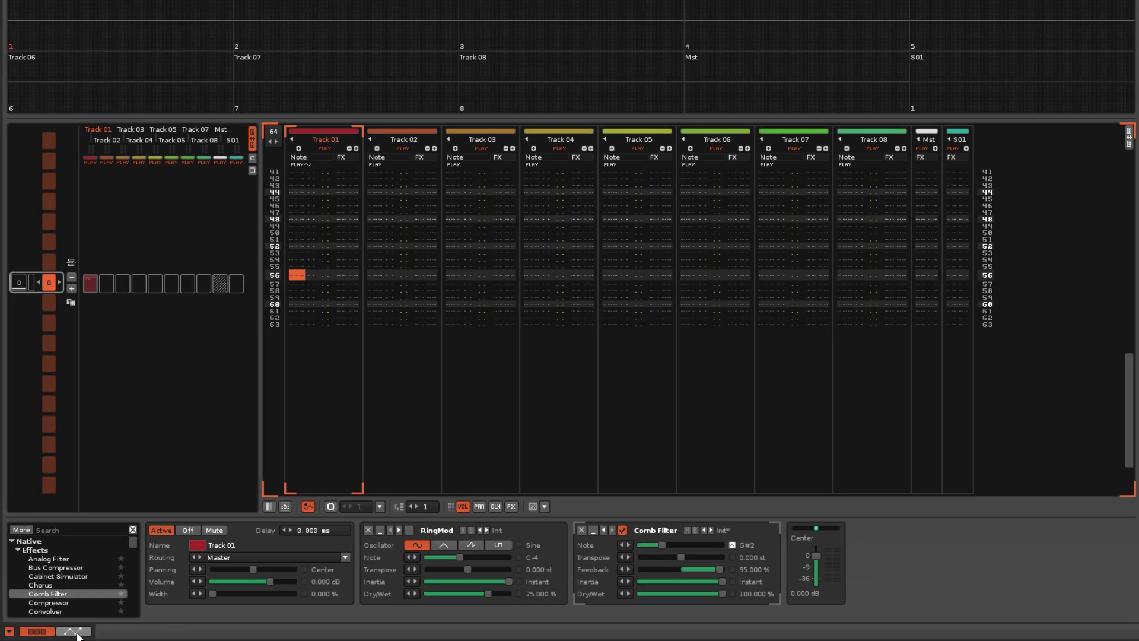
{"action": "left_click", "coordinate": [75, 631]}
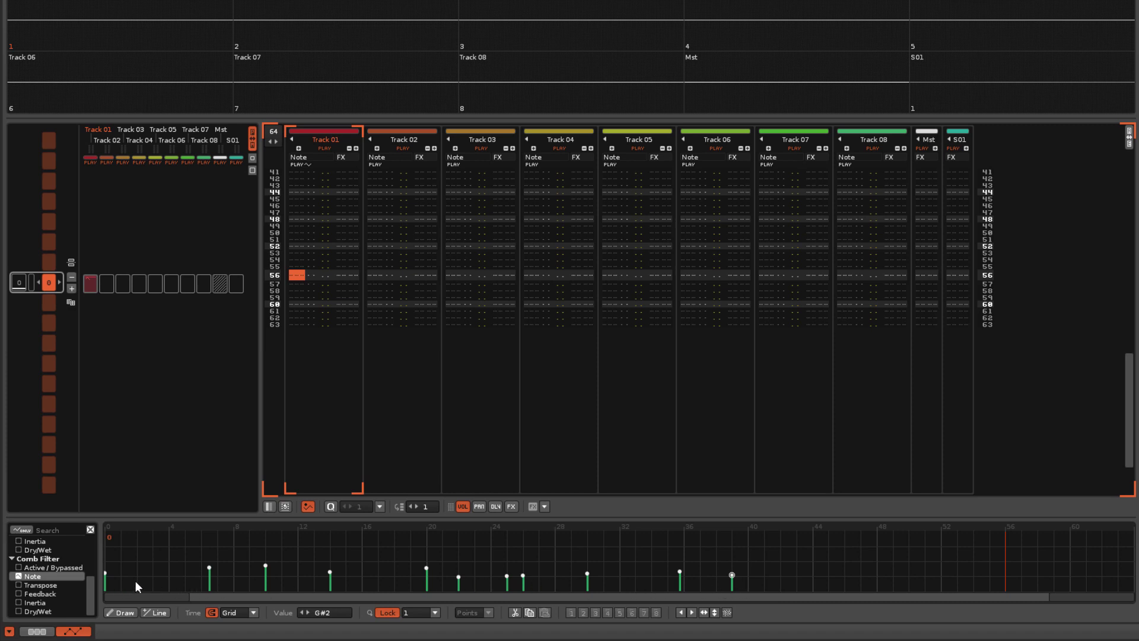
{"action": "left_click", "coordinate": [61, 585]}
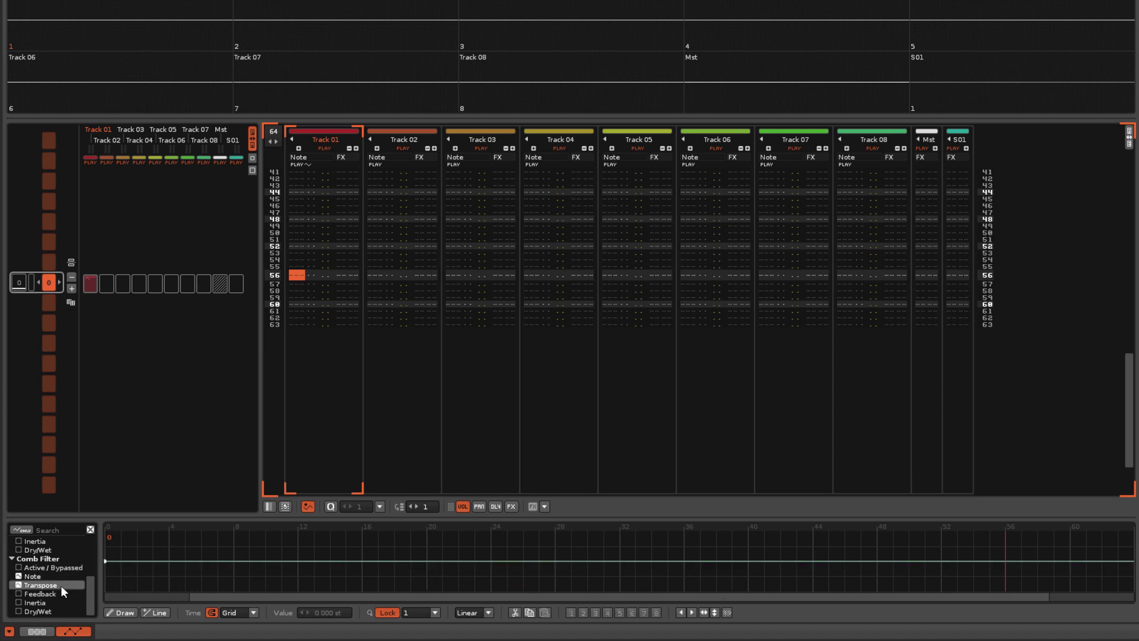
{"action": "left_click_drag", "start_coordinate": [646, 589], "coordinate": [1068, 595]}
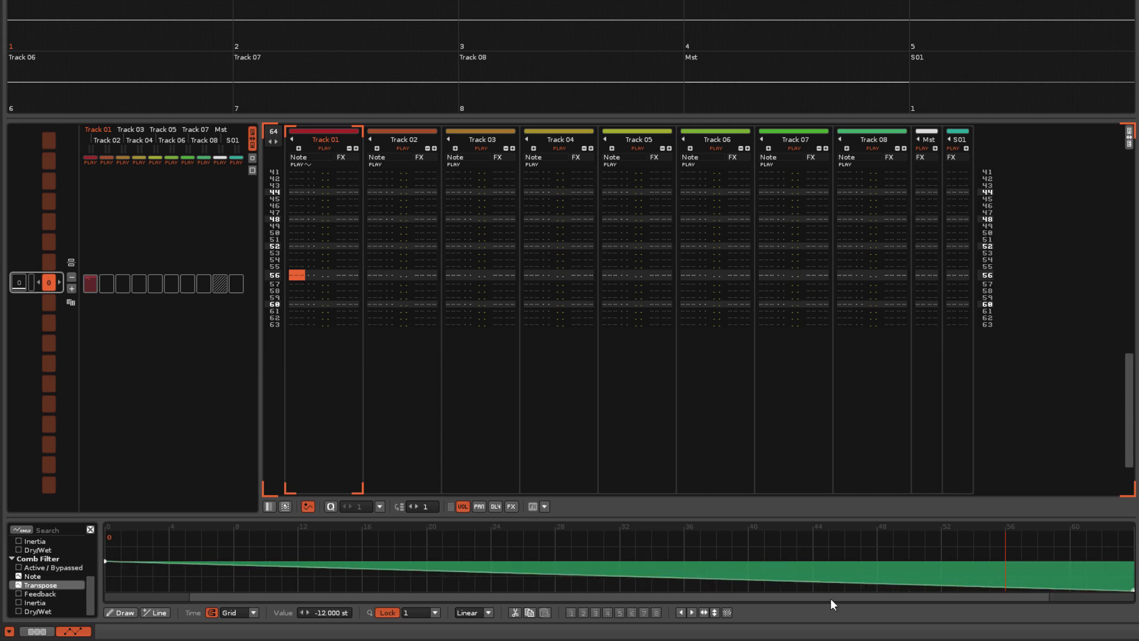
{"action": "left_click_drag", "start_coordinate": [384, 562], "coordinate": [394, 533]}
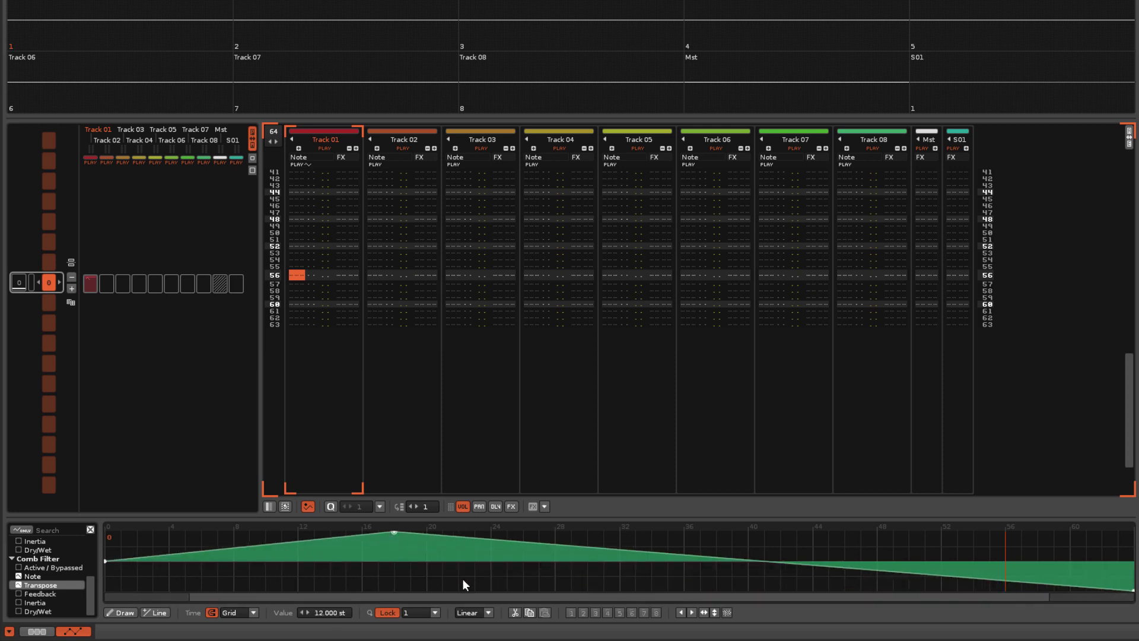
{"action": "left_click", "coordinate": [488, 619]}
{"action": "left_click", "coordinate": [486, 597]}
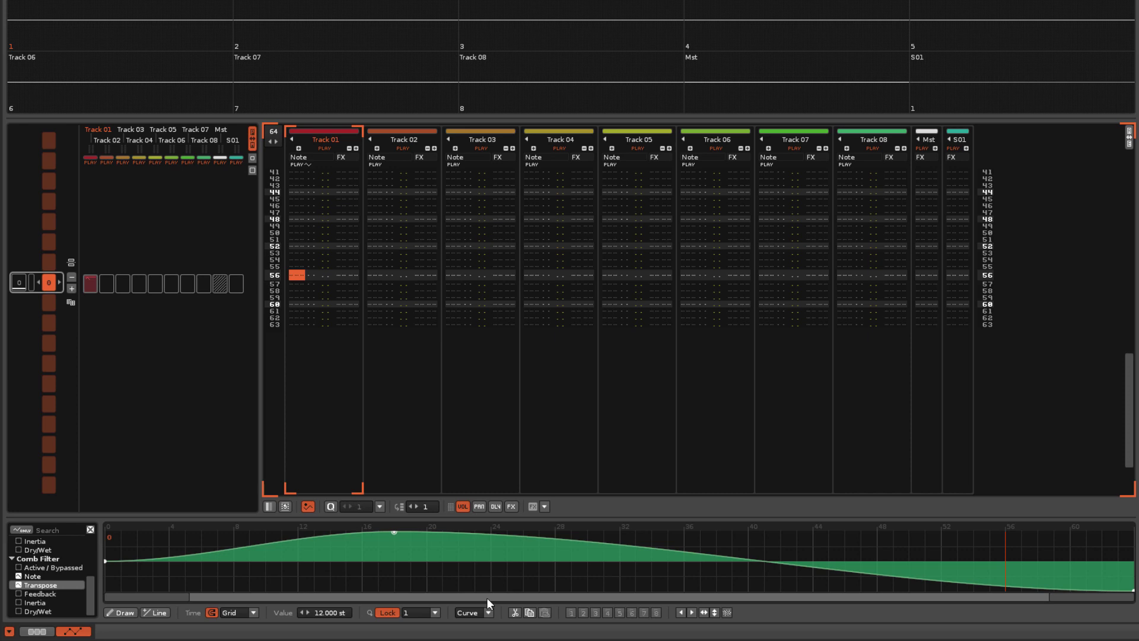
{"action": "key", "text": "ctrl+z"}
{"action": "key", "text": "ctrl+z"}
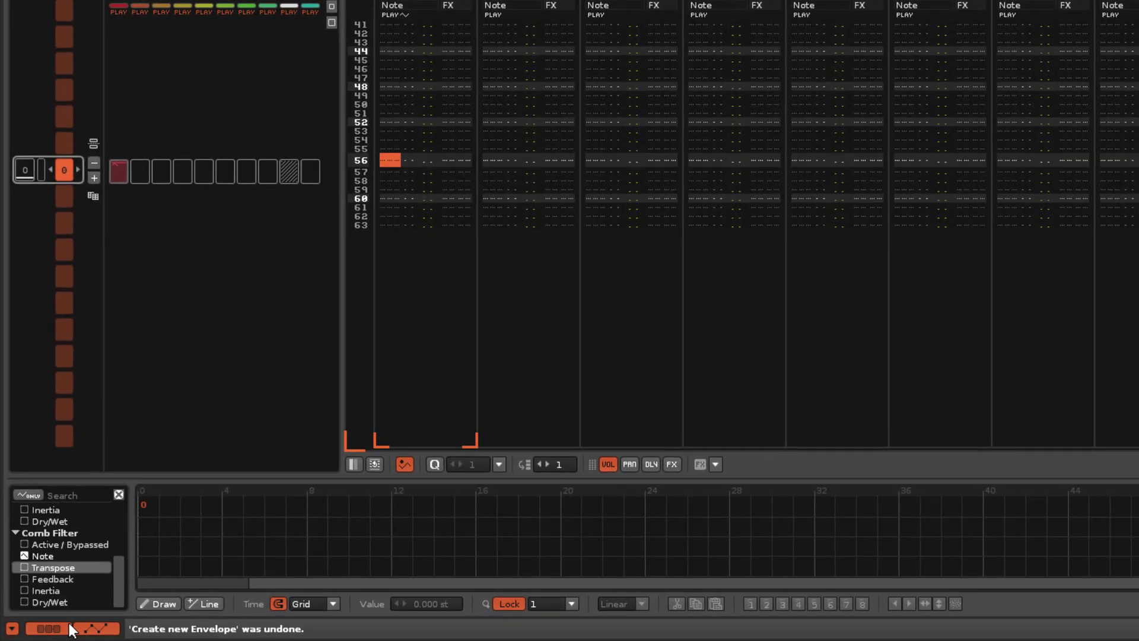
{"action": "left_click", "coordinate": [72, 628]}
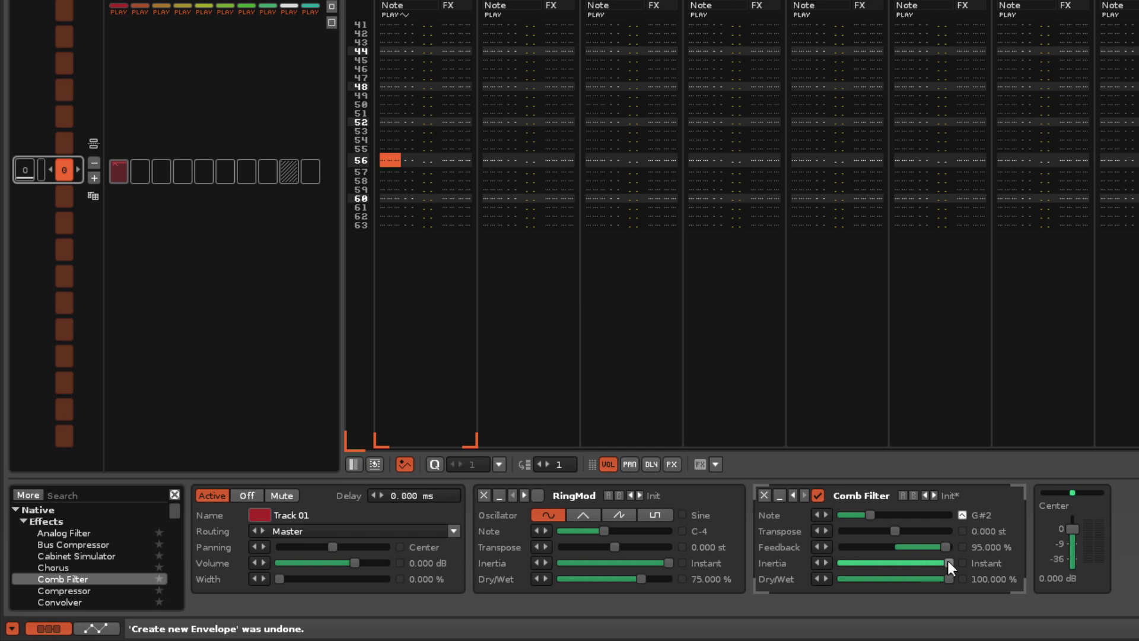
Set Comb Filter inertia to Slow and raise its note toward A#9.
{"action": "left_click_drag", "start_coordinate": [947, 563], "coordinate": [842, 563]}
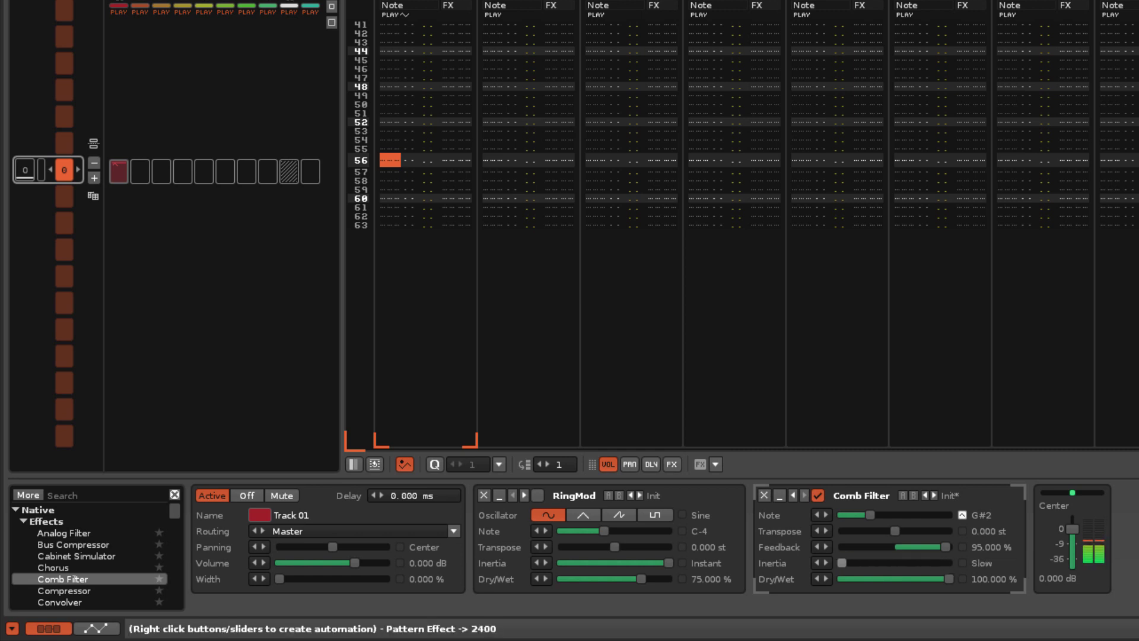
{"action": "mouse_move", "coordinate": [870, 515]}
{"action": "left_mouse_down"}
{"action": "mouse_move", "coordinate": [930, 515]}
{"action": "mouse_move", "coordinate": [849, 514]}
{"action": "mouse_move", "coordinate": [948, 514]}
{"action": "left_mouse_up"}
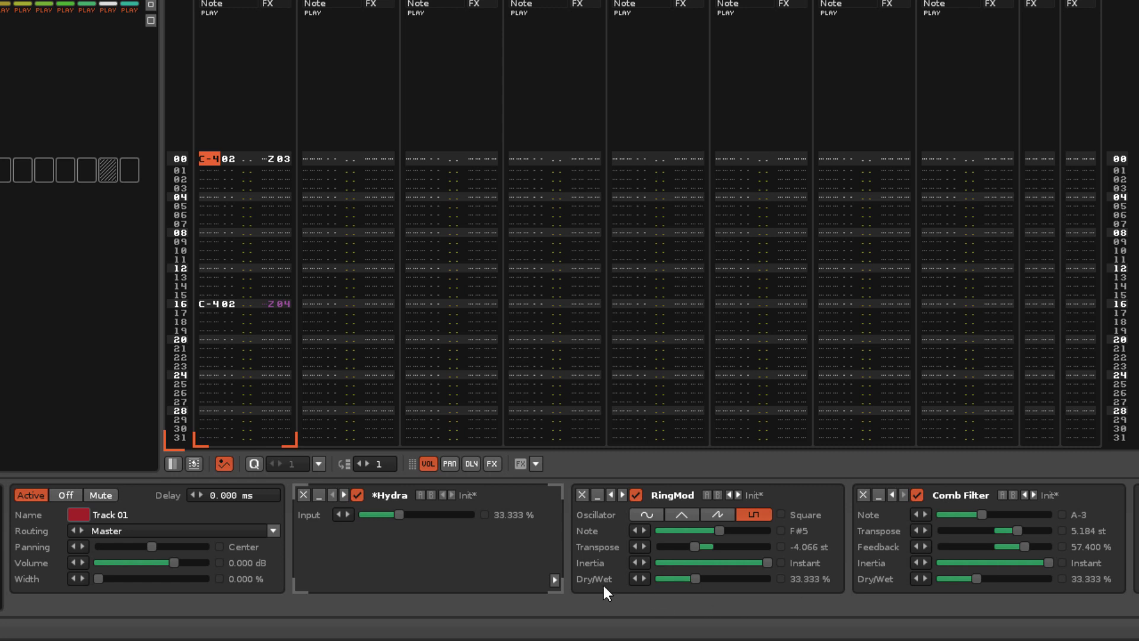
Play the pattern and raise the Hydra input to 99.6% driving both dry/wet amounts.
{"action": "key", "text": "space"}
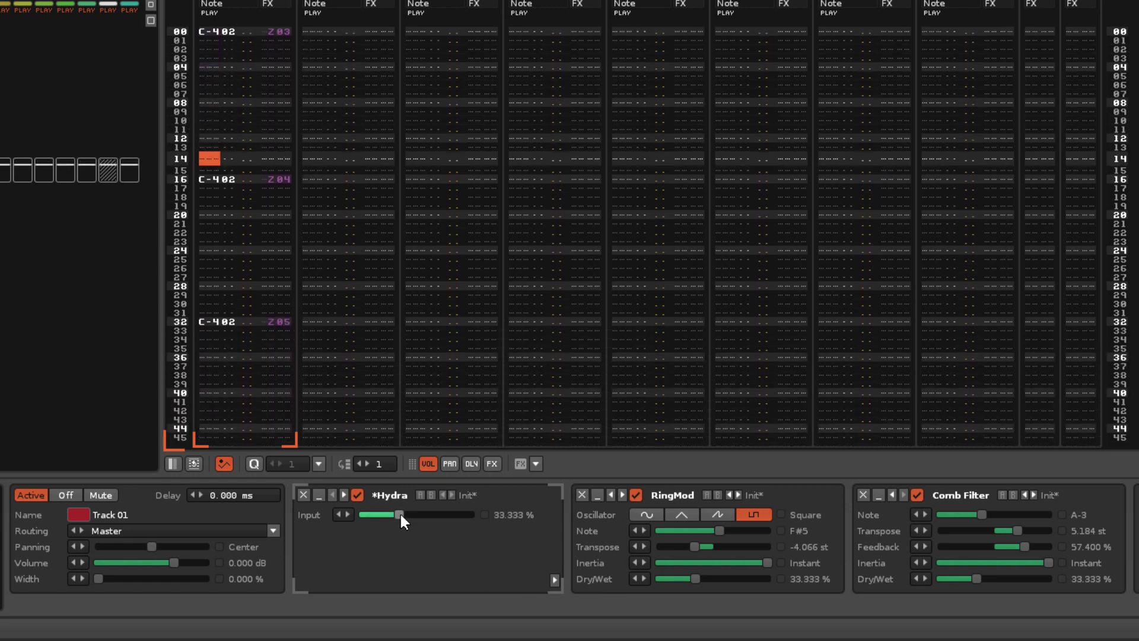
{"action": "mouse_move", "coordinate": [400, 515]}
{"action": "left_mouse_down"}
{"action": "mouse_move", "coordinate": [445, 514]}
{"action": "mouse_move", "coordinate": [372, 514]}
{"action": "mouse_move", "coordinate": [470, 514]}
{"action": "left_mouse_up"}
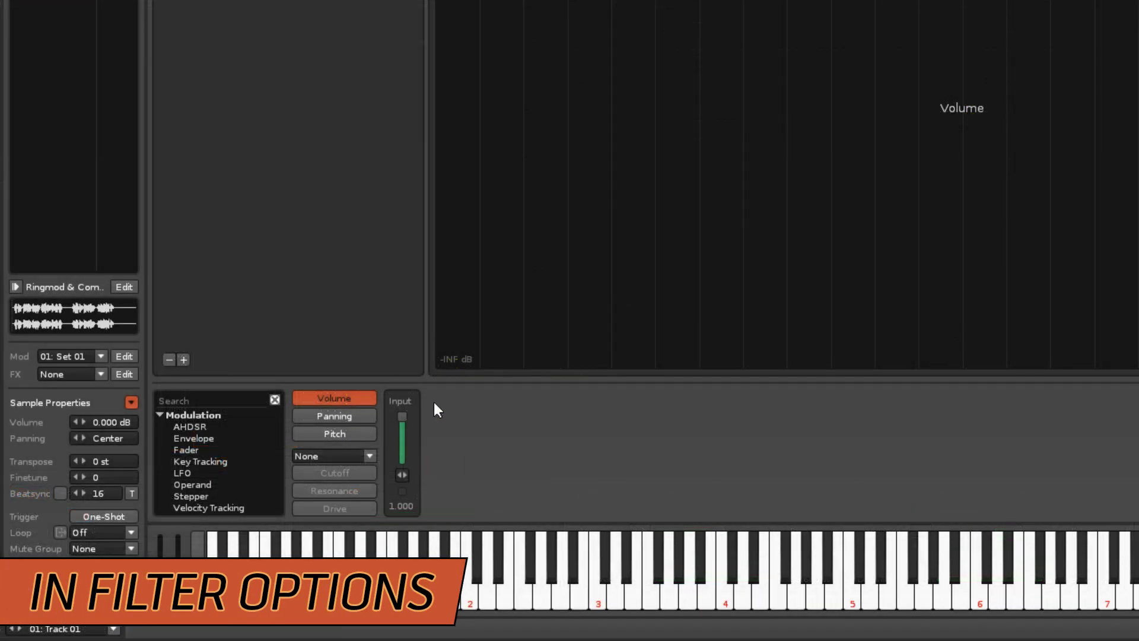
Browse the sampler filter type list with Comb and AM entries, leaving it unchanged.
{"action": "left_click", "coordinate": [370, 455]}
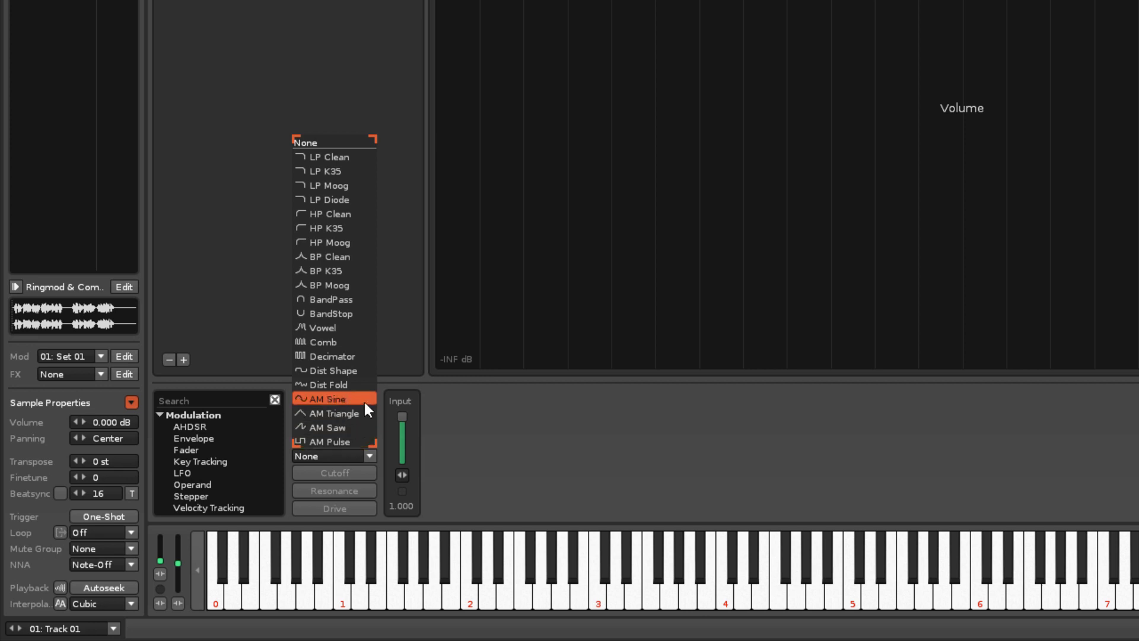
{"action": "key", "text": "Escape"}
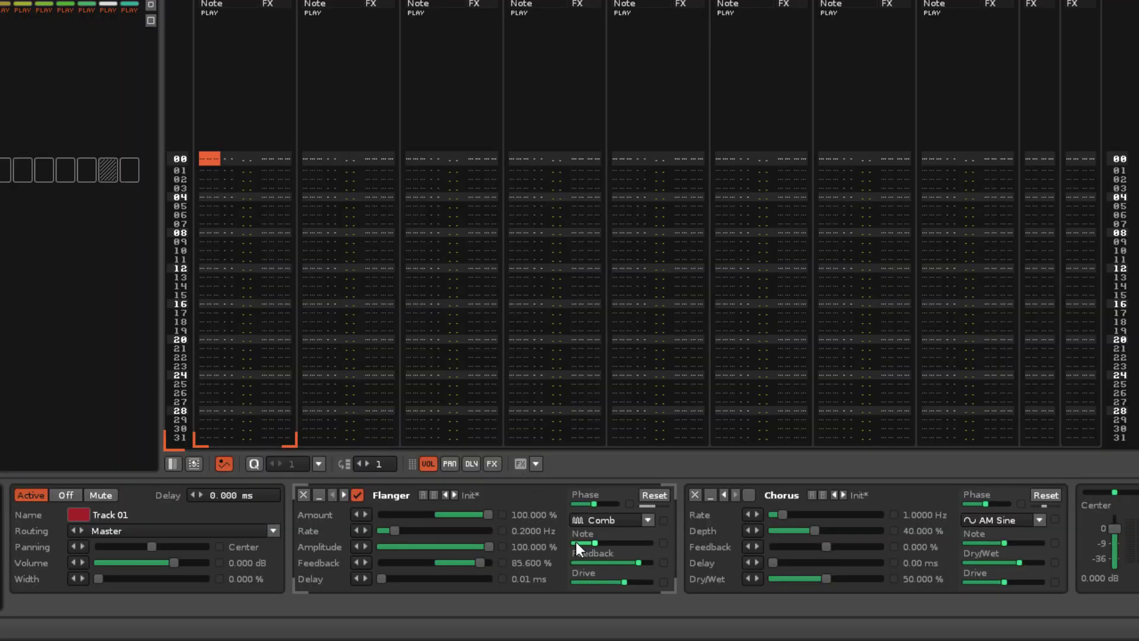
{"action": "mouse_move", "coordinate": [587, 543]}
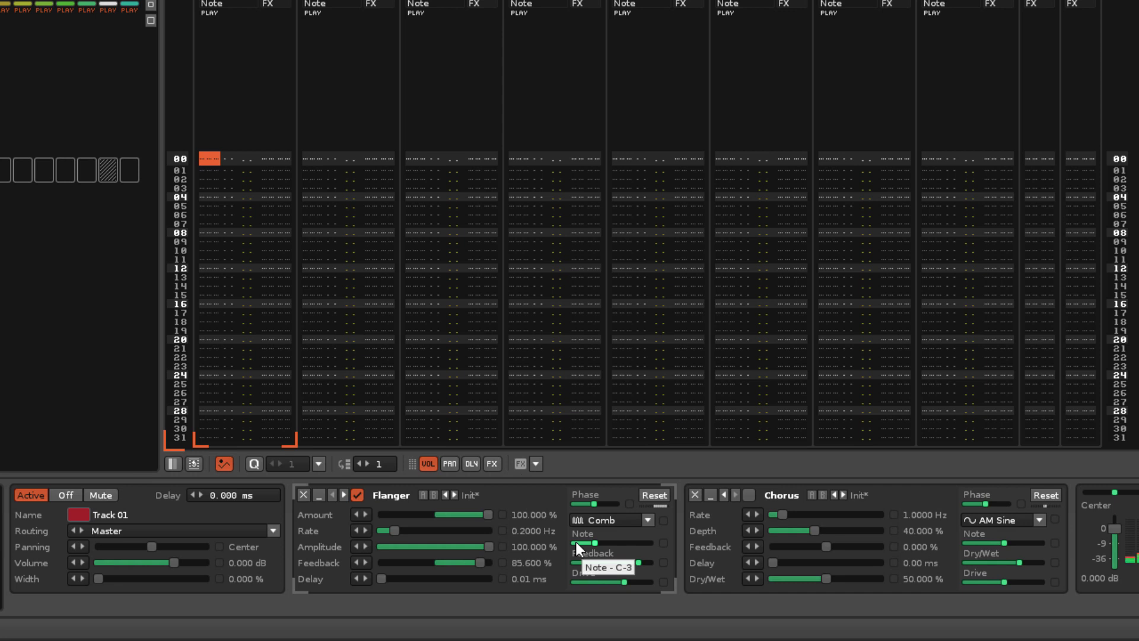
Retune the Flanger's Comb filter note upward from C-3.
{"action": "left_click_drag", "start_coordinate": [576, 543], "coordinate": [607, 542]}
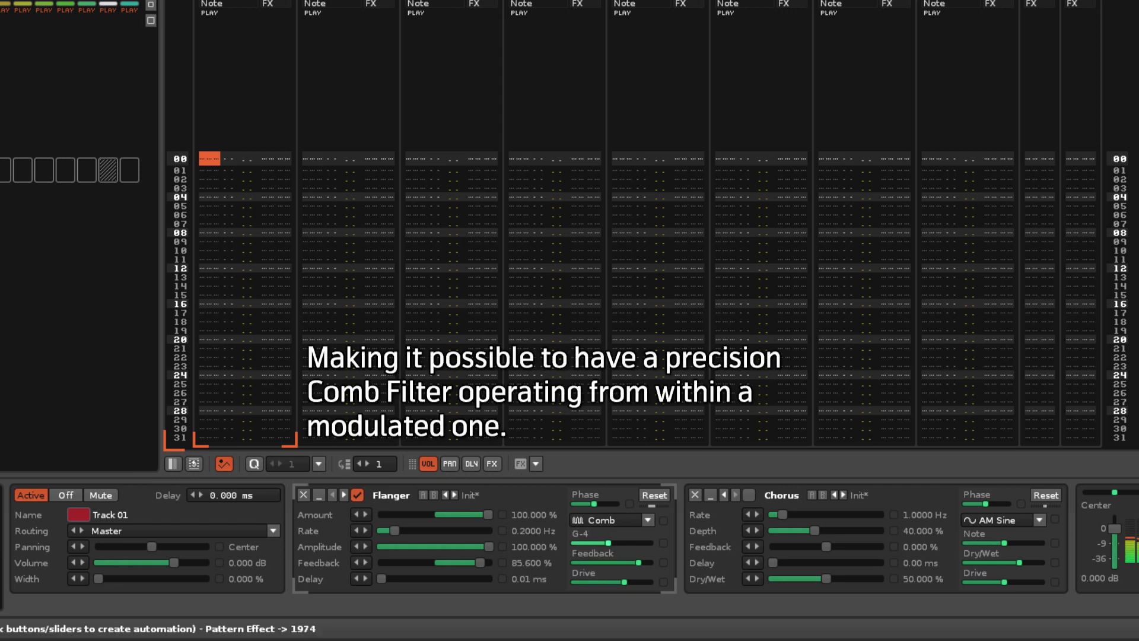